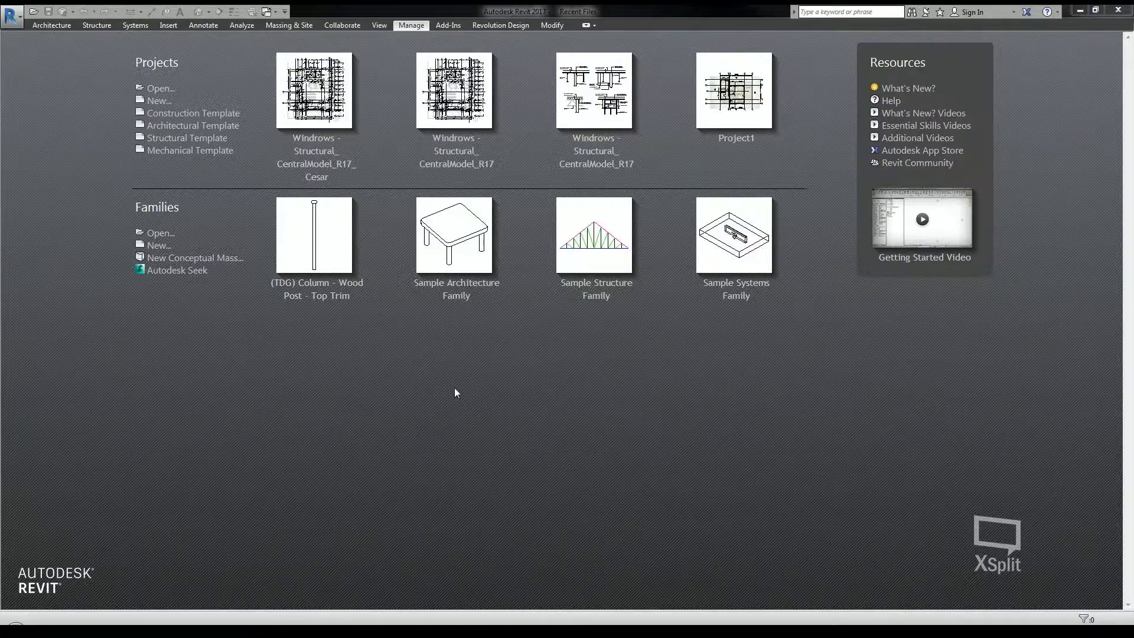
Open the (TDG) Structural Template_R17.rte template from the Template folder
{"action": "left_click", "coordinate": [20, 18]}
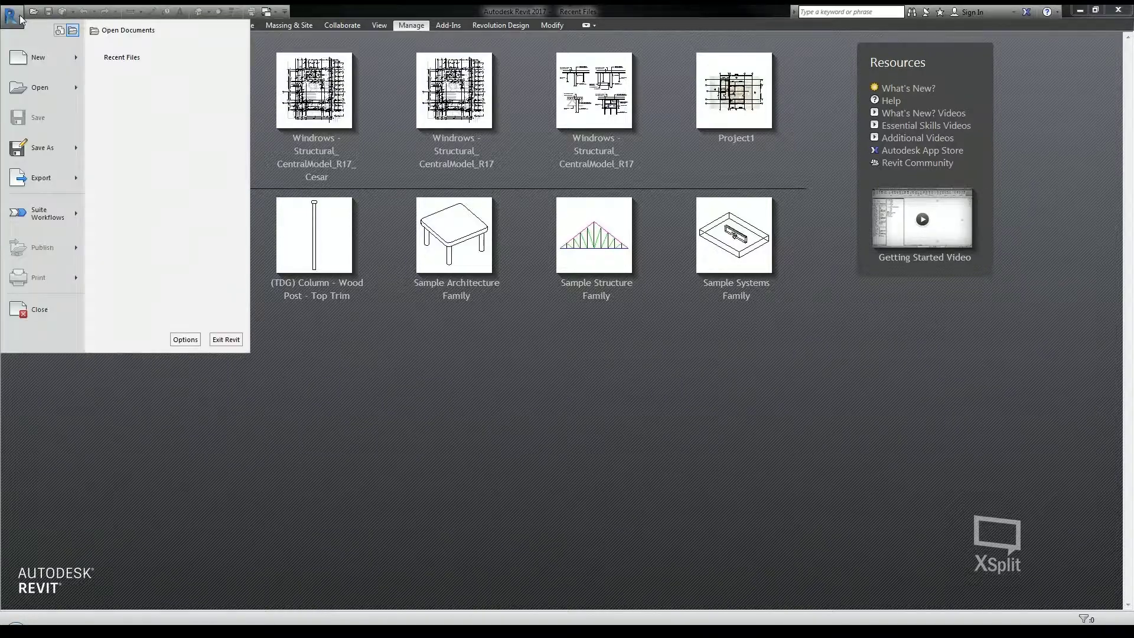
{"action": "left_click", "coordinate": [40, 89]}
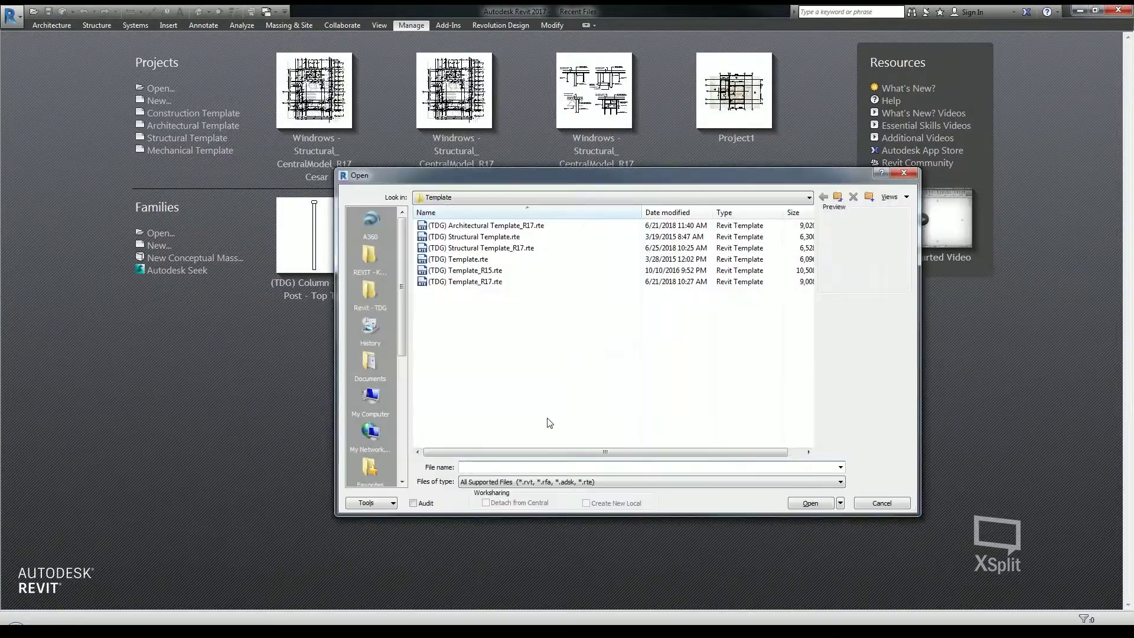
{"action": "left_click", "coordinate": [482, 249]}
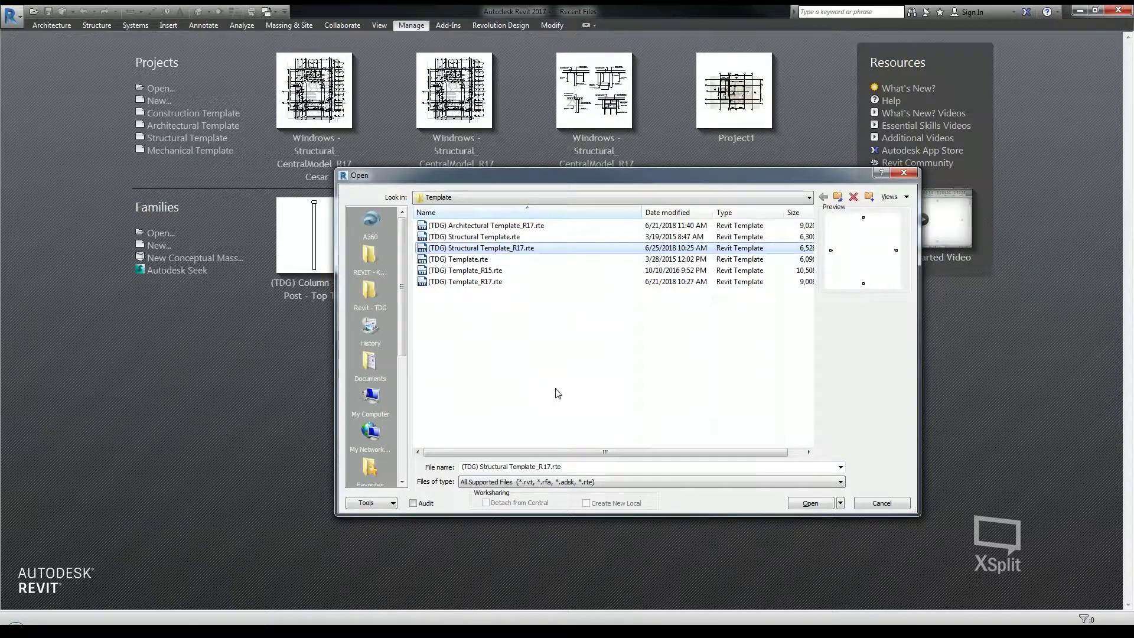
{"action": "left_click", "coordinate": [810, 503]}
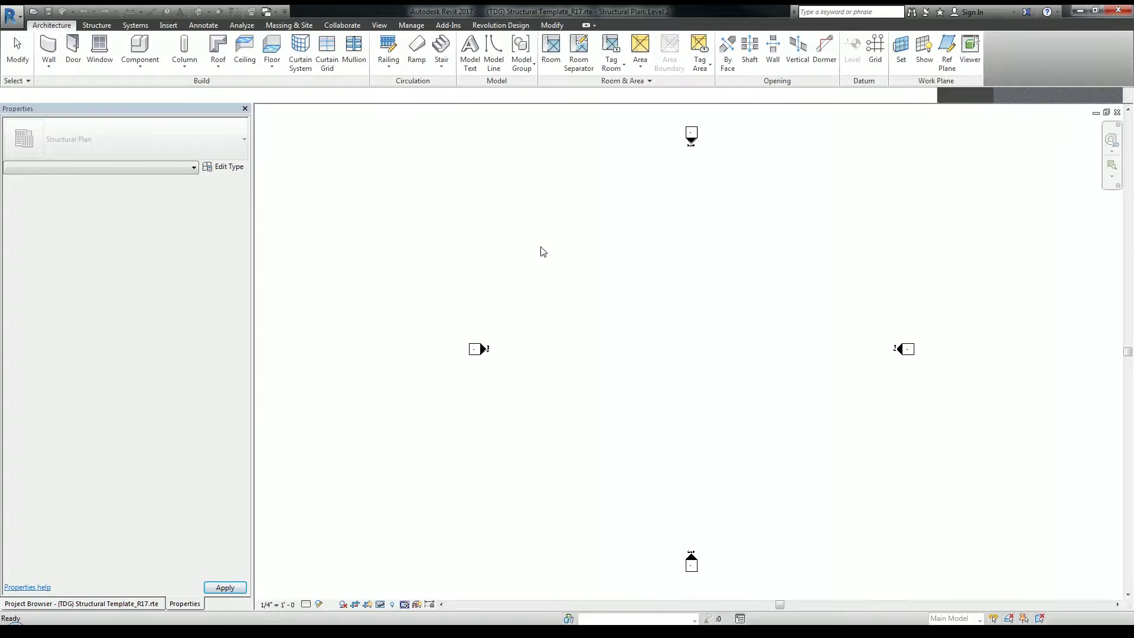
Open Project Units from the Manage tab and switch the discipline to Structural to review its formats
{"action": "left_click", "coordinate": [410, 25]}
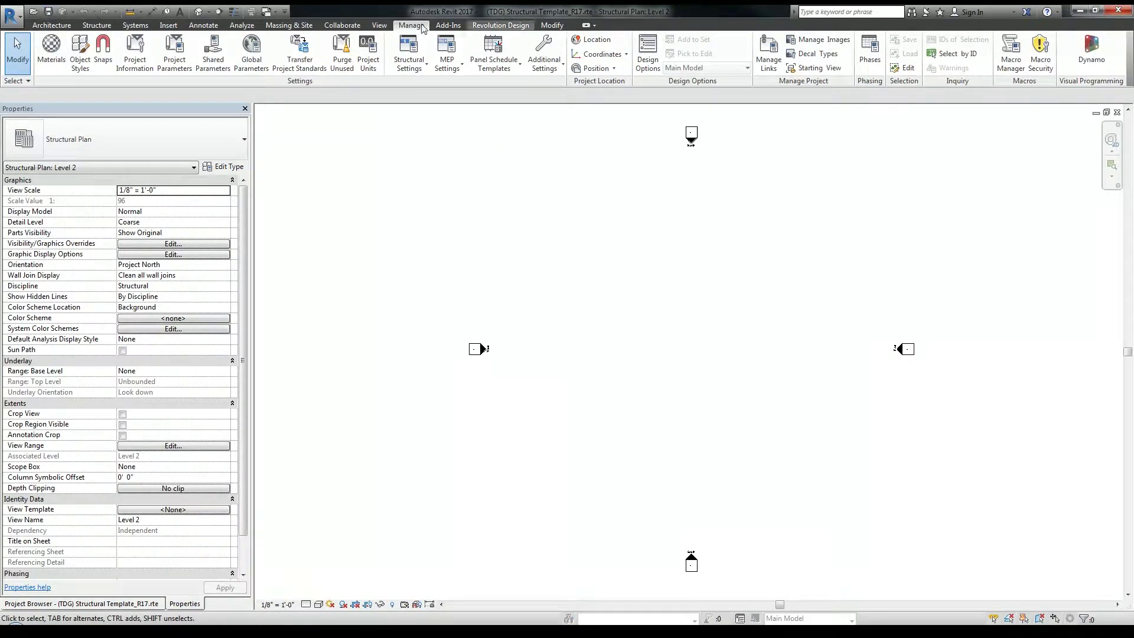
{"action": "left_click", "coordinate": [368, 57]}
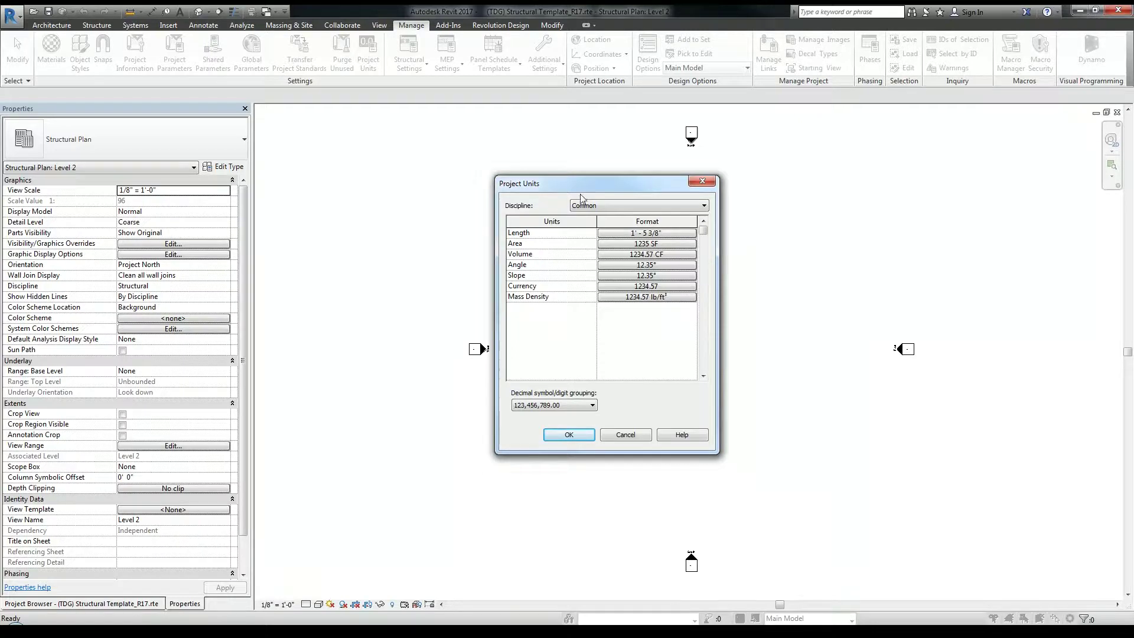
{"action": "left_click", "coordinate": [665, 207]}
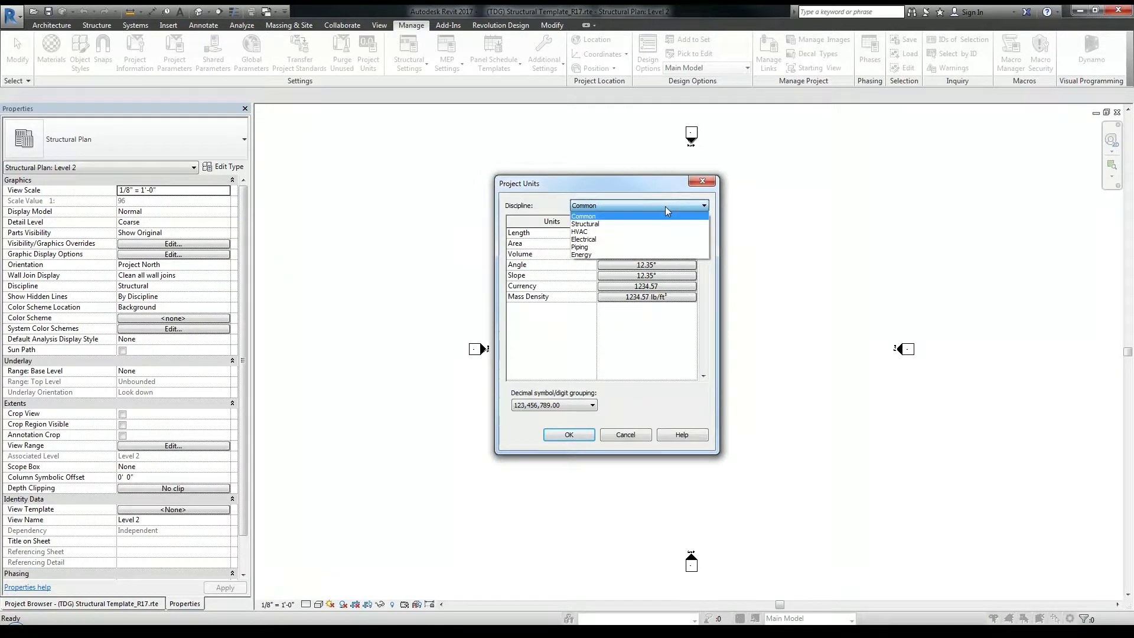
{"action": "left_click", "coordinate": [597, 230]}
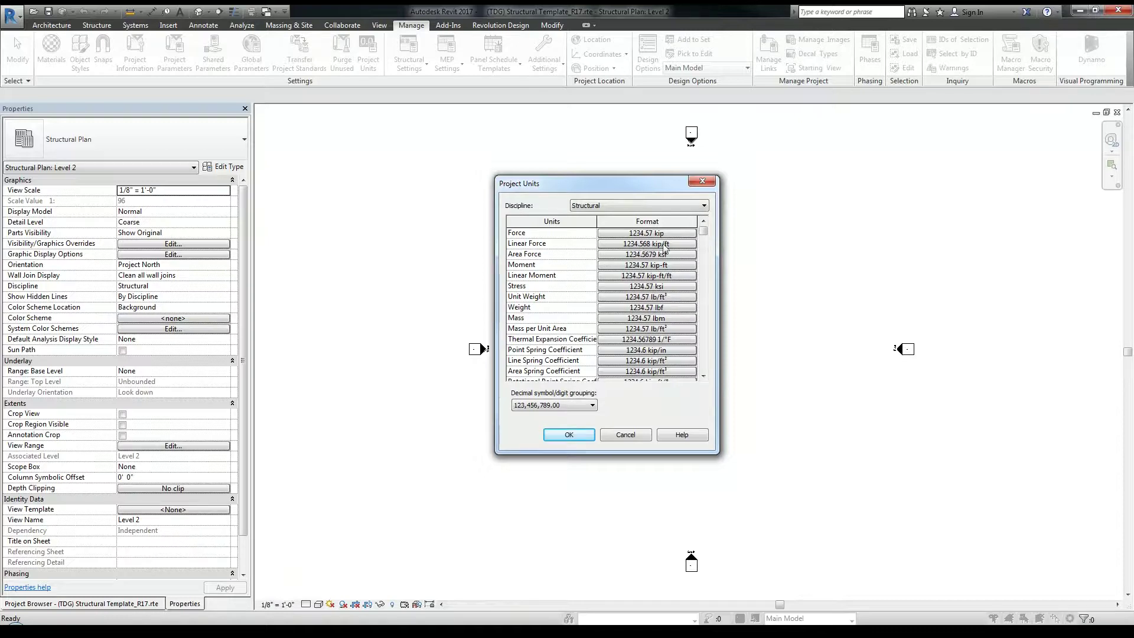
{"action": "left_click_drag", "start_coordinate": [704, 232], "coordinate": [703, 231]}
{"action": "left_click", "coordinate": [654, 203]}
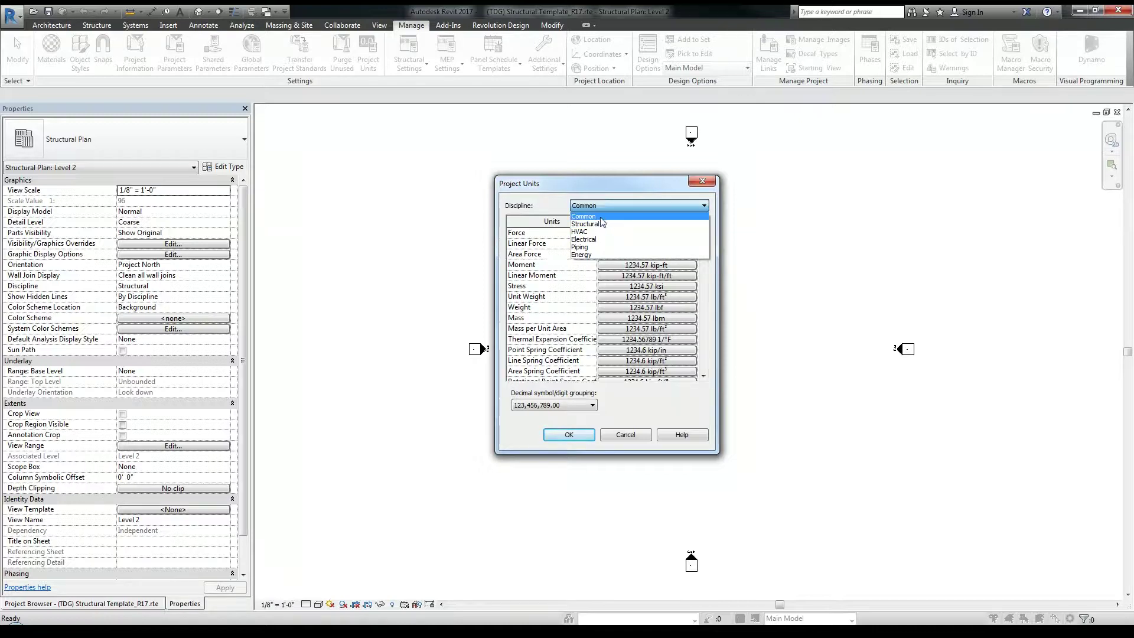
Back in the Common discipline, round Length to the nearest 1/8" and suppress 0 feet
{"action": "left_click", "coordinate": [627, 216]}
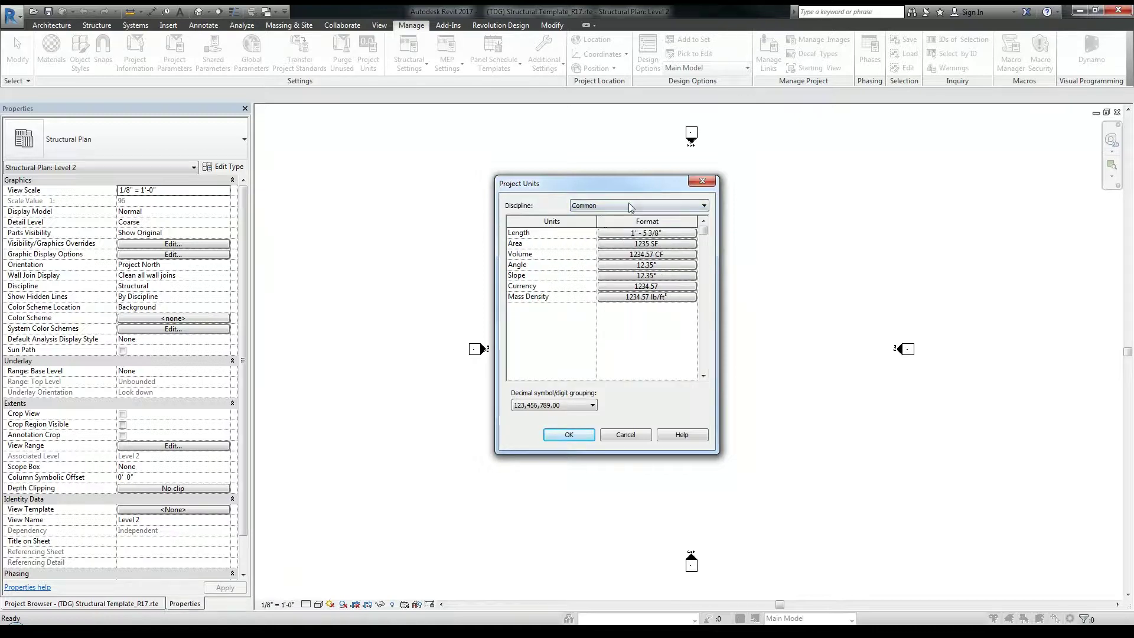
{"action": "left_click", "coordinate": [639, 234]}
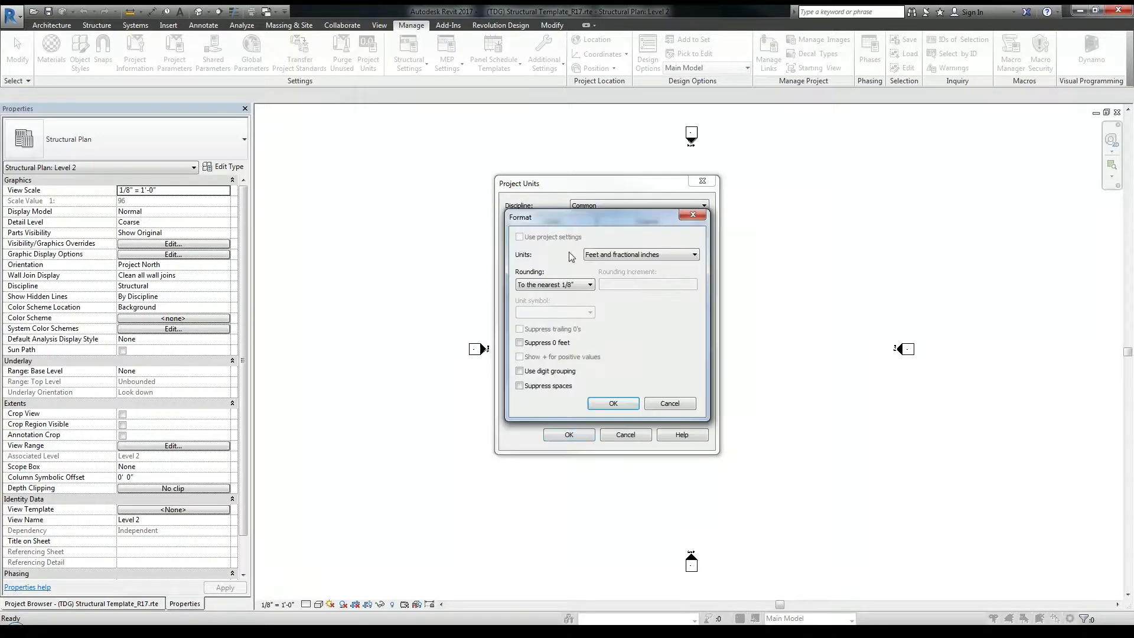
{"action": "left_click", "coordinate": [554, 286]}
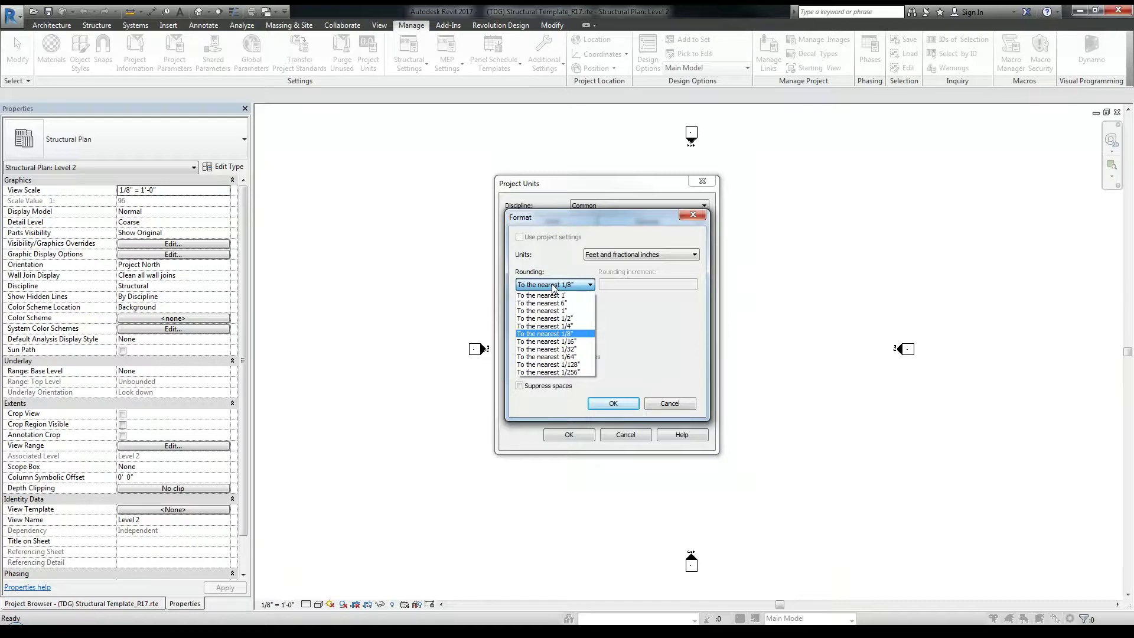
{"action": "left_click", "coordinate": [564, 334]}
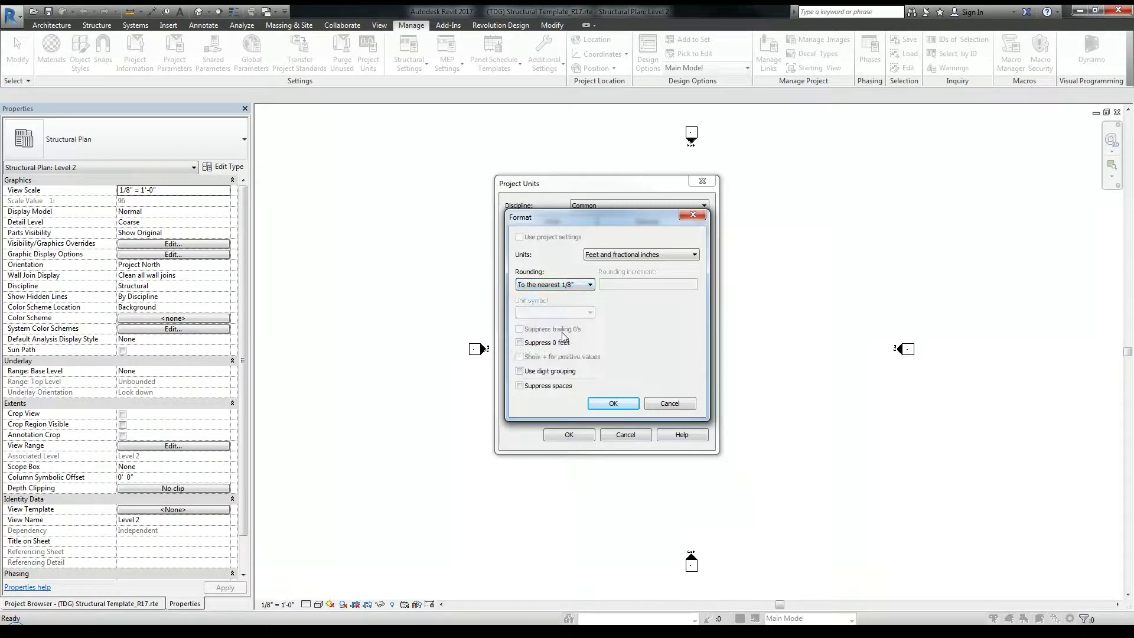
{"action": "left_click", "coordinate": [520, 344]}
{"action": "left_click", "coordinate": [616, 406]}
{"action": "left_click", "coordinate": [645, 243]}
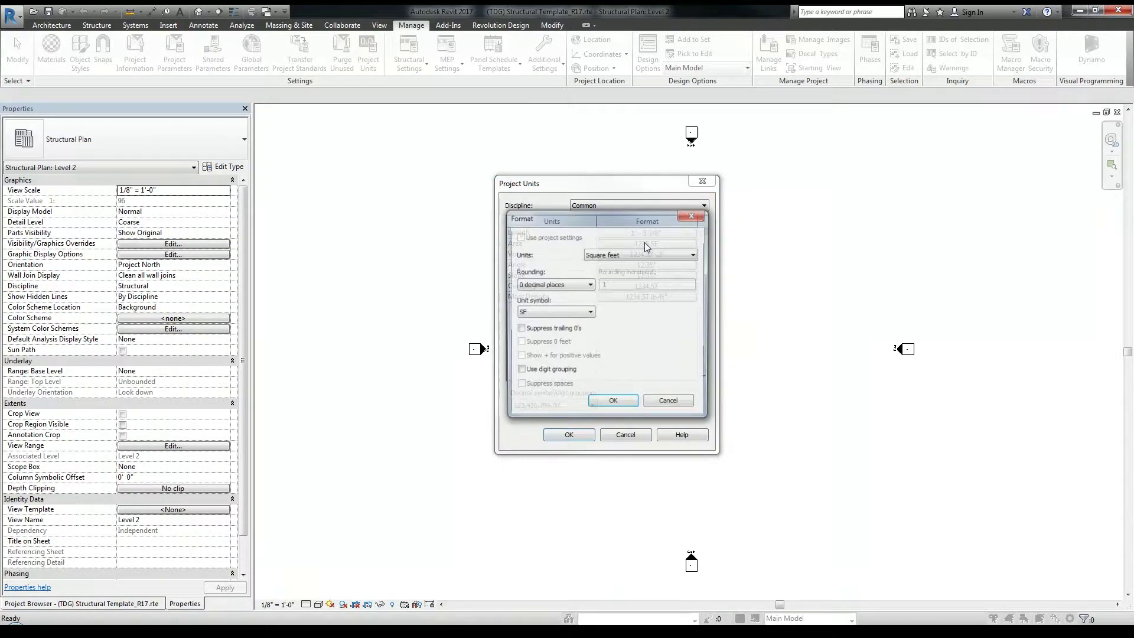
Keep Area at 1235 SF and leave the Volume format unchanged
{"action": "left_click", "coordinate": [626, 407]}
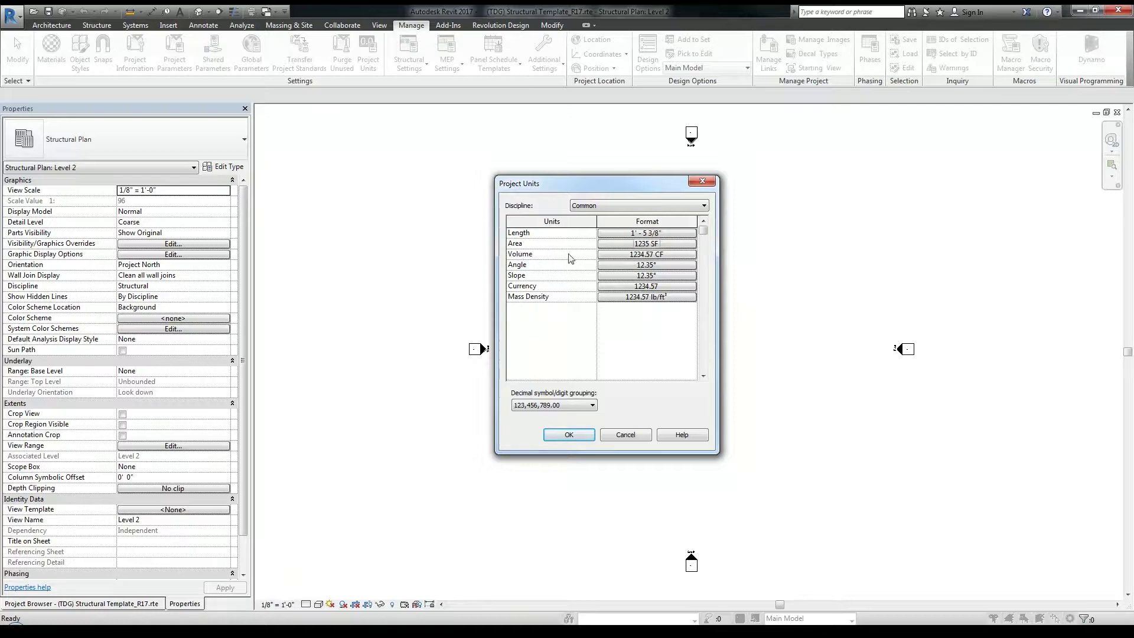
{"action": "left_click", "coordinate": [661, 255]}
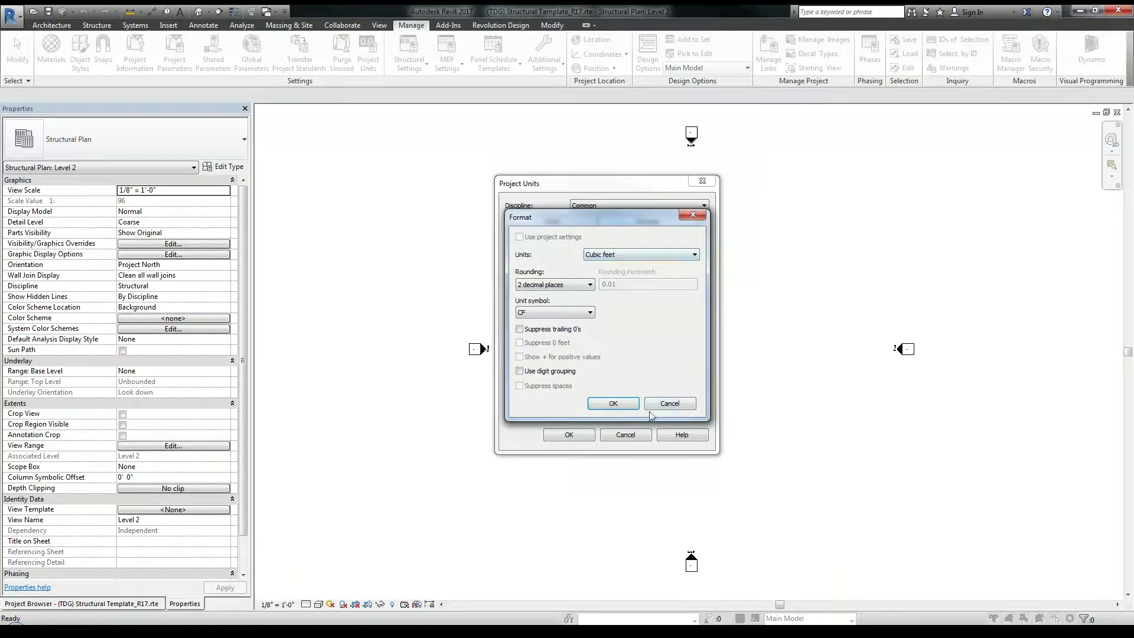
{"action": "left_click", "coordinate": [669, 404]}
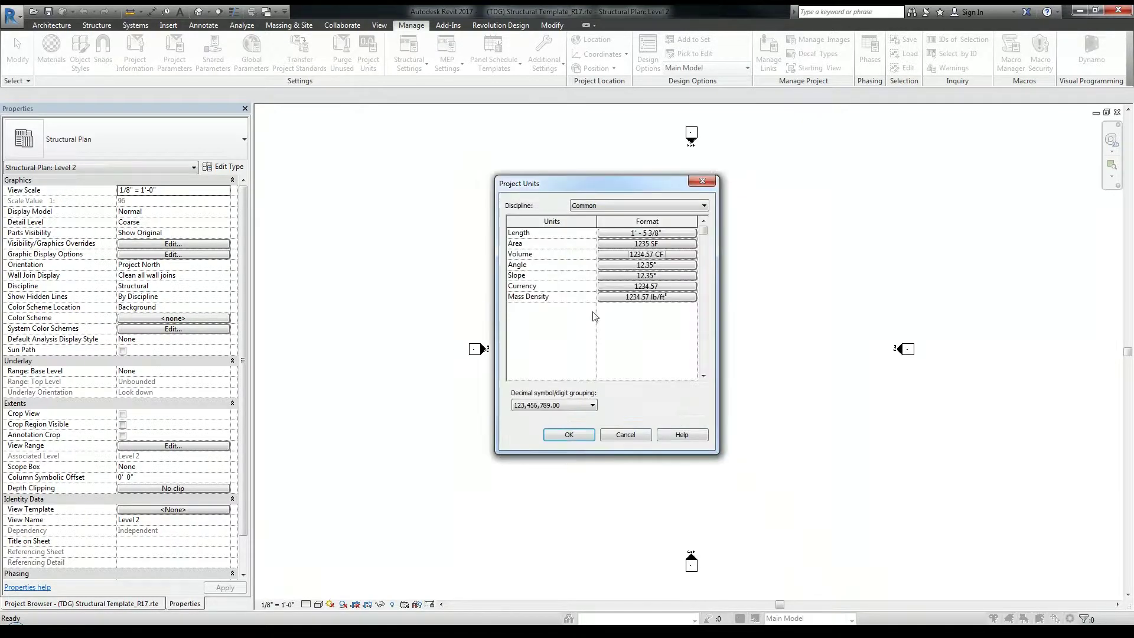
Suppress trailing zeros in the Angle format
{"action": "left_click", "coordinate": [648, 269]}
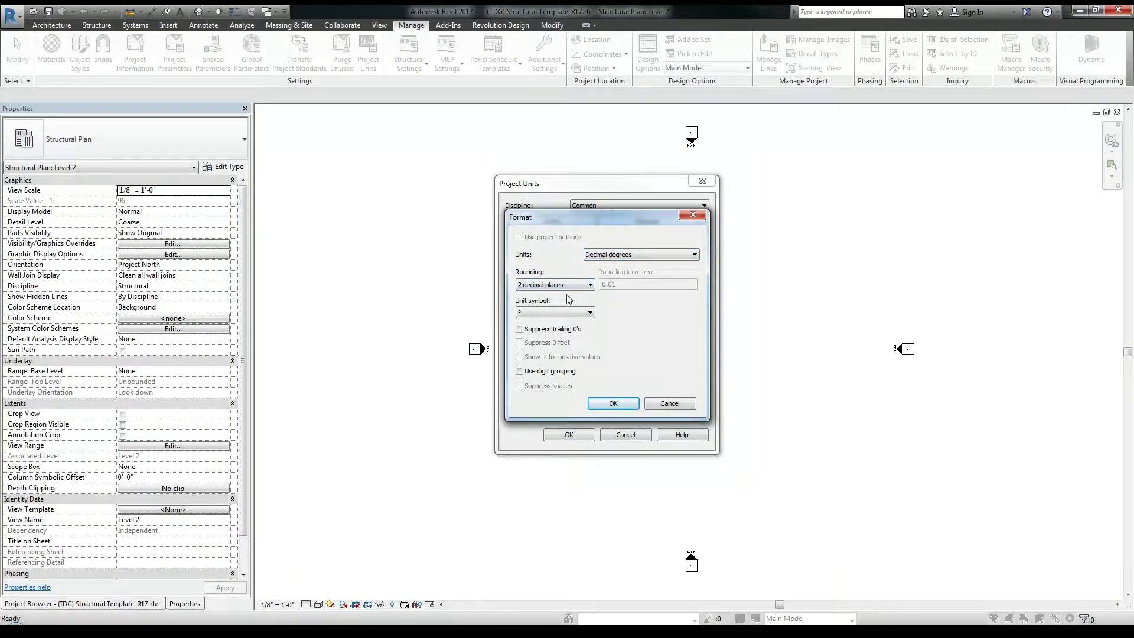
{"action": "left_click", "coordinate": [519, 329]}
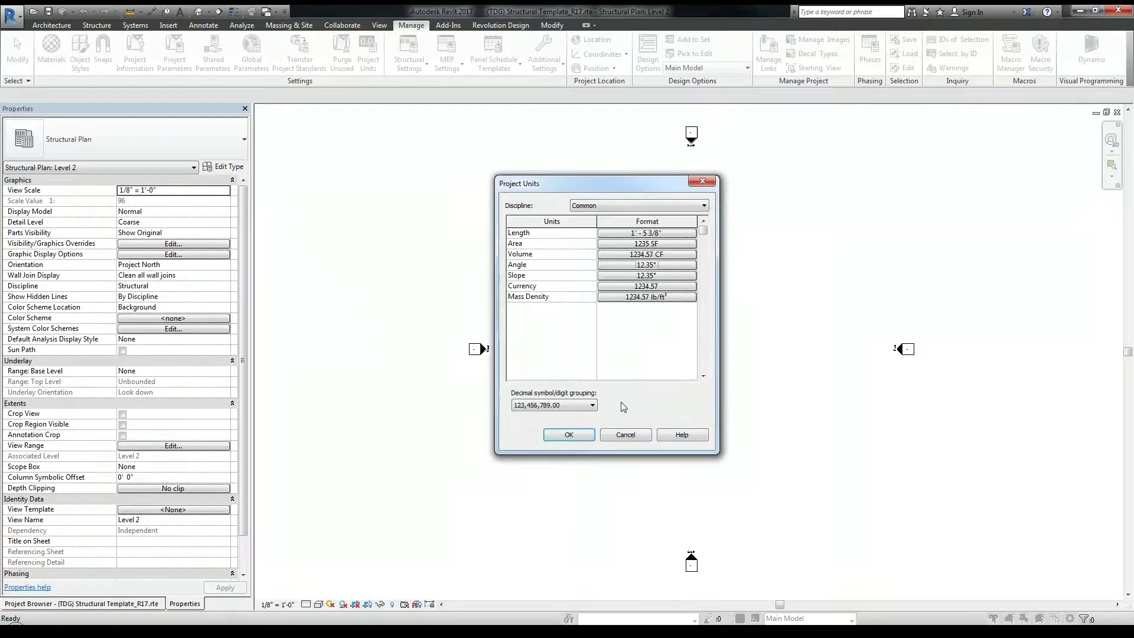
{"action": "left_click", "coordinate": [627, 276]}
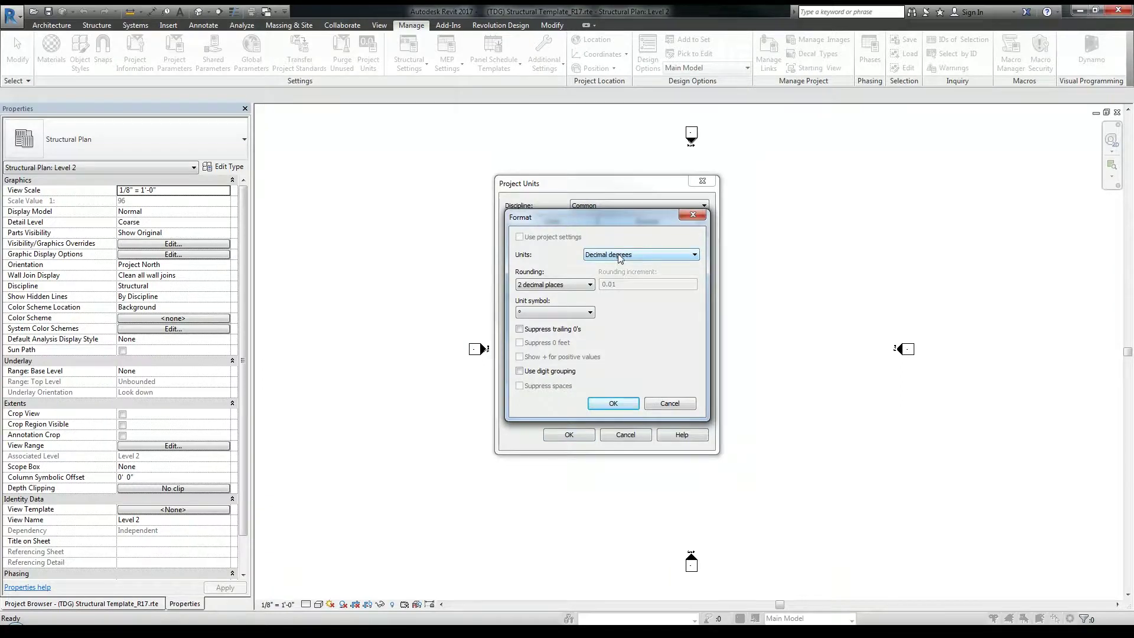
Set Slope units to Rise / 12" rounded to the nearest 1/4"
{"action": "left_click", "coordinate": [628, 255]}
{"action": "left_click", "coordinate": [629, 289]}
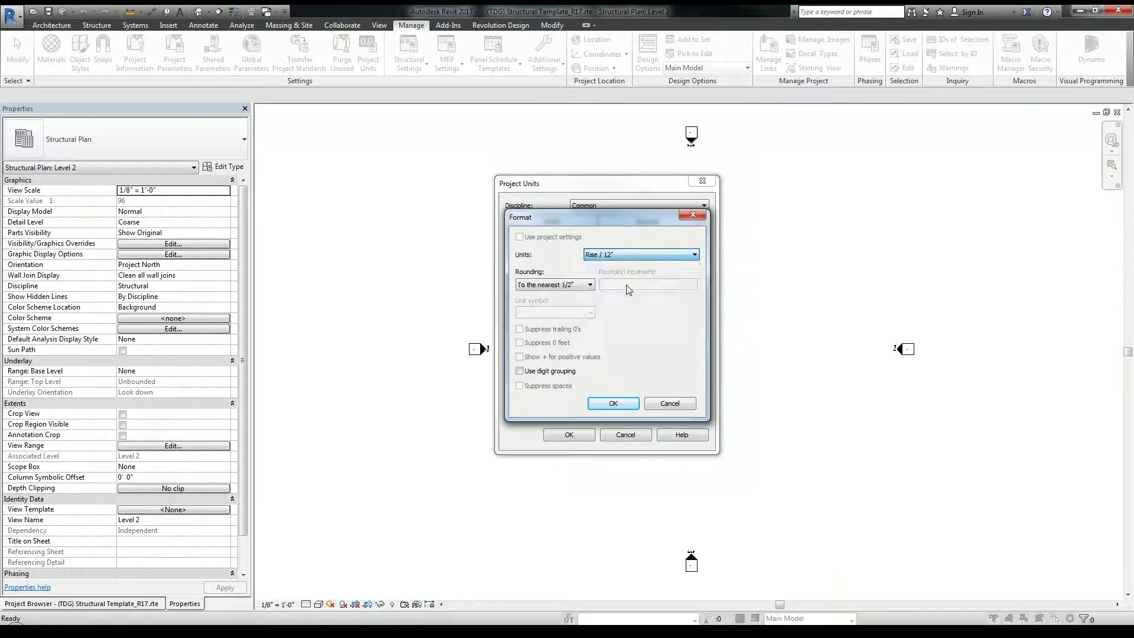
{"action": "left_click", "coordinate": [565, 288]}
{"action": "left_click", "coordinate": [574, 314]}
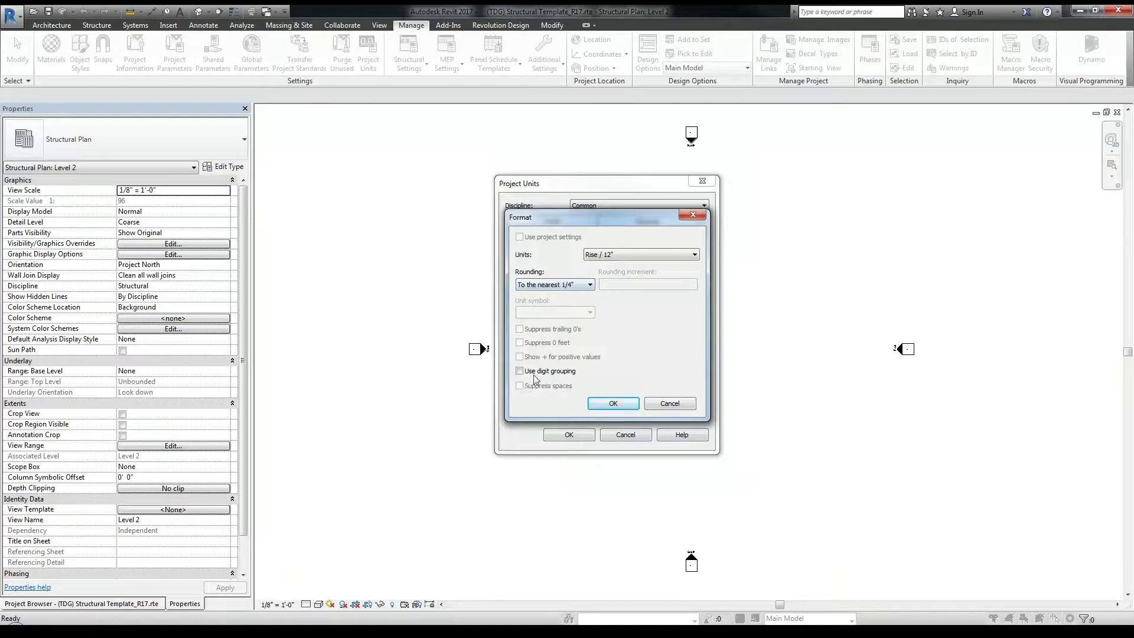
{"action": "left_click", "coordinate": [609, 402]}
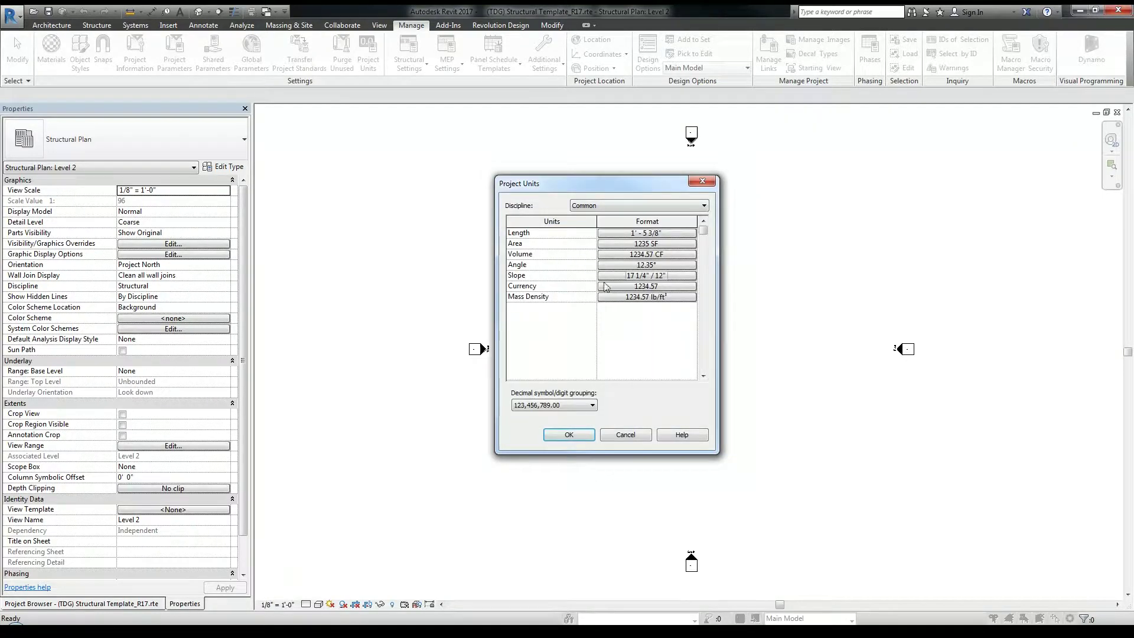
Leave the Currency and Mass Density formats unchanged at 1234.57
{"action": "left_click", "coordinate": [640, 288]}
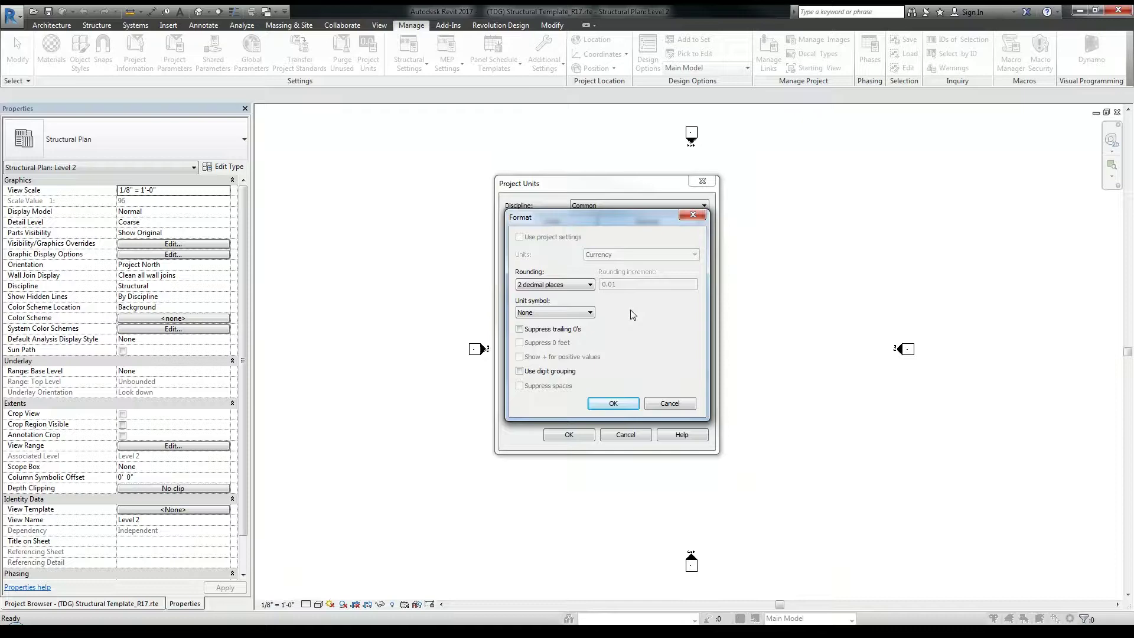
{"action": "left_click", "coordinate": [670, 403]}
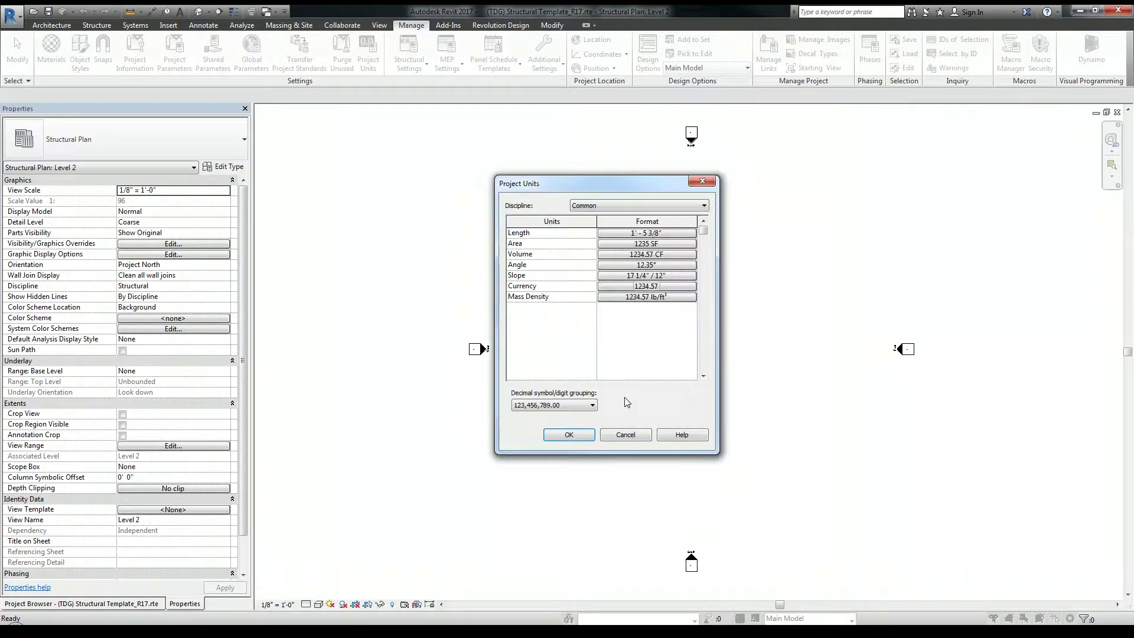
{"action": "left_click", "coordinate": [641, 297]}
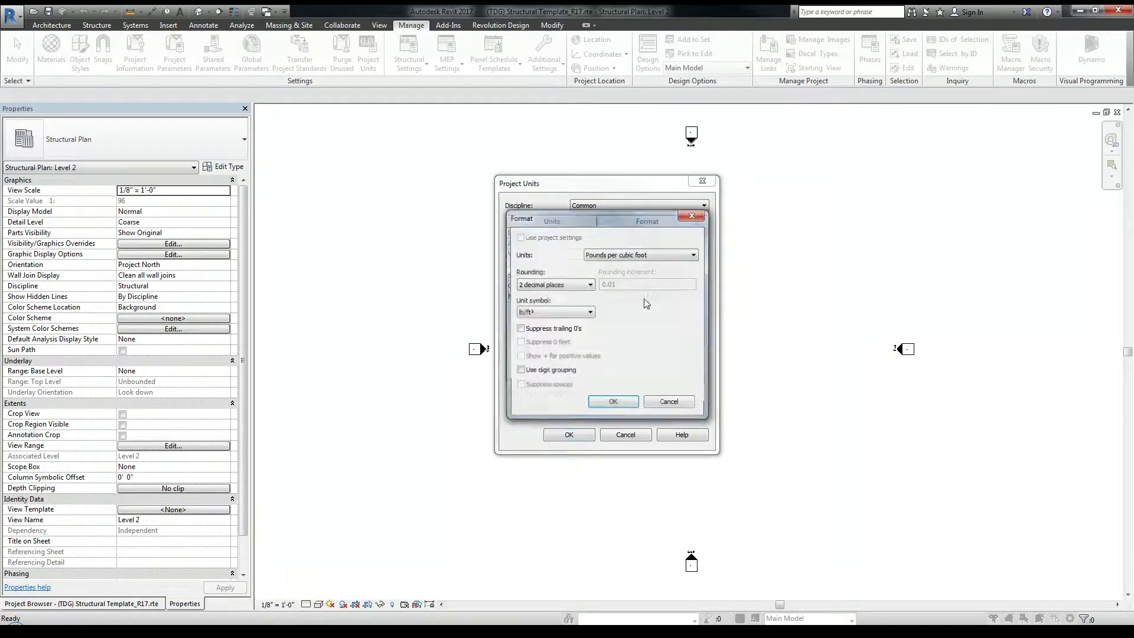
{"action": "left_click", "coordinate": [670, 404]}
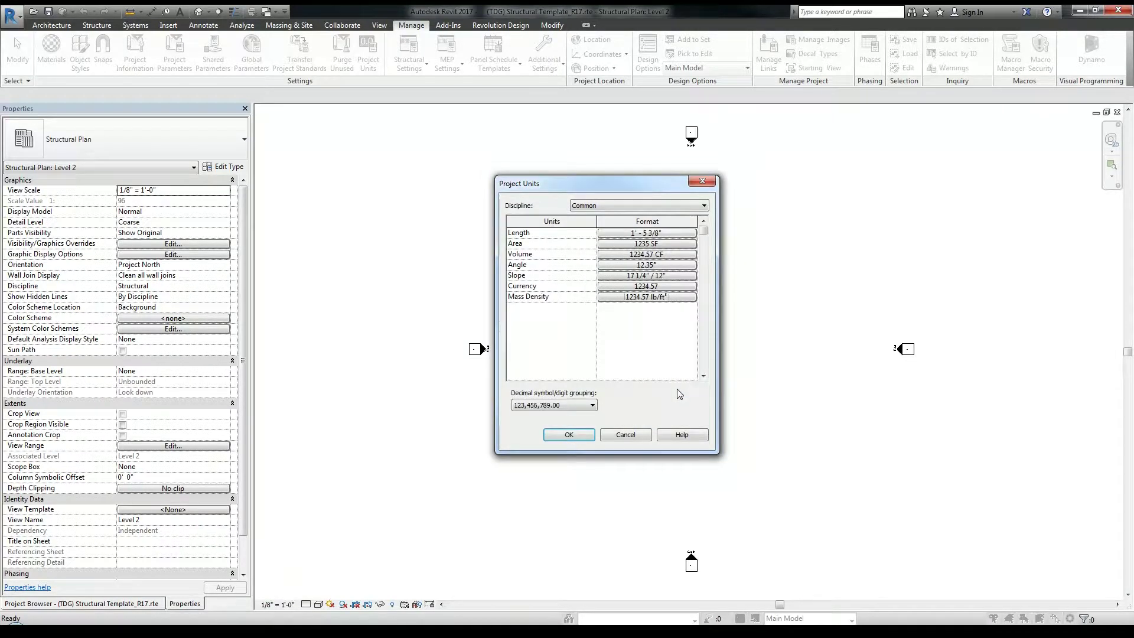
Apply the updated project units and save the structural template
{"action": "left_click", "coordinate": [577, 438]}
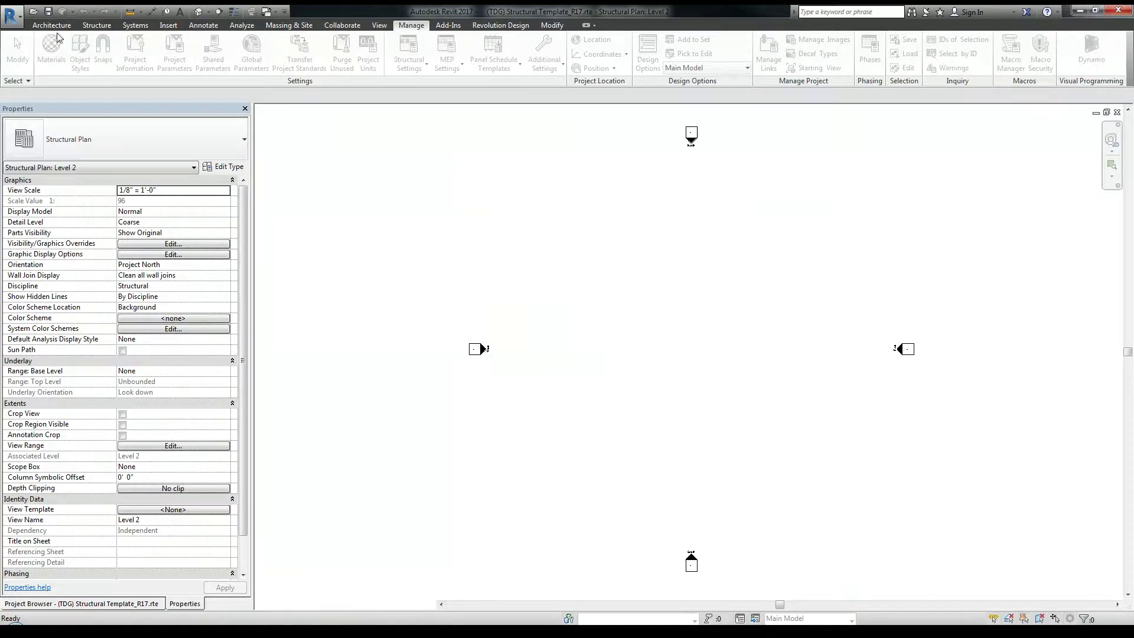
{"action": "left_click", "coordinate": [11, 16]}
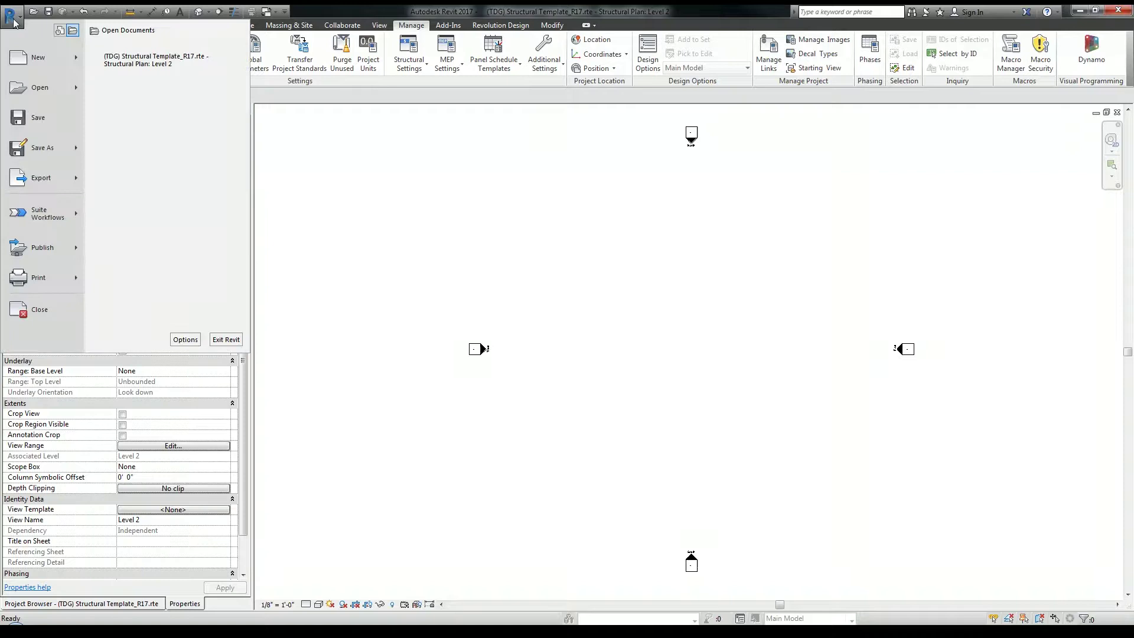
{"action": "left_click", "coordinate": [47, 117]}
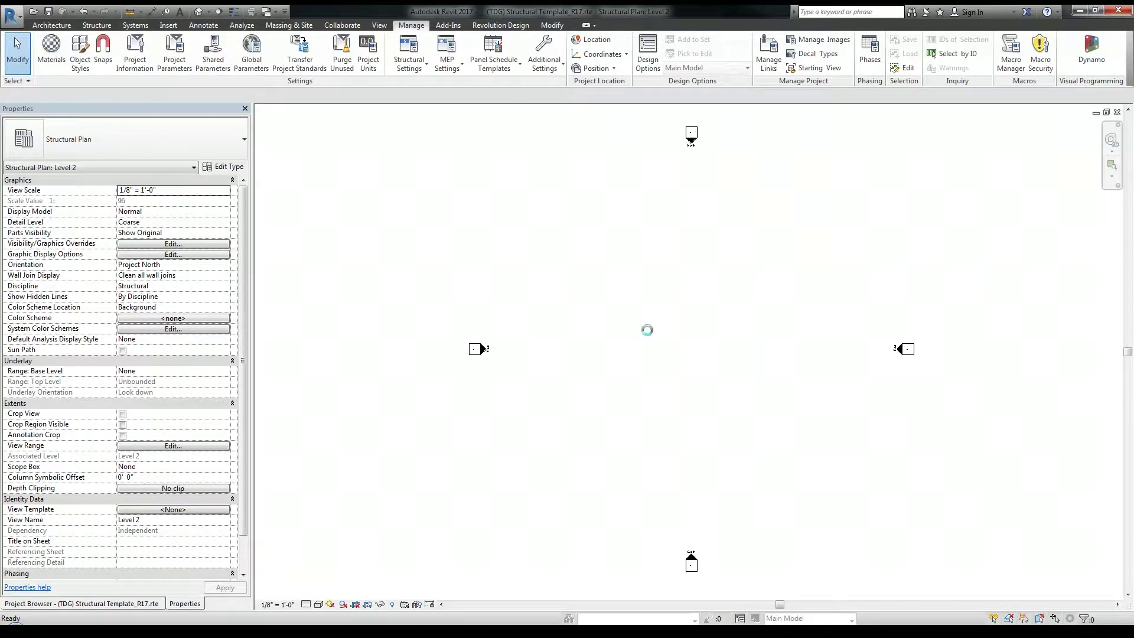